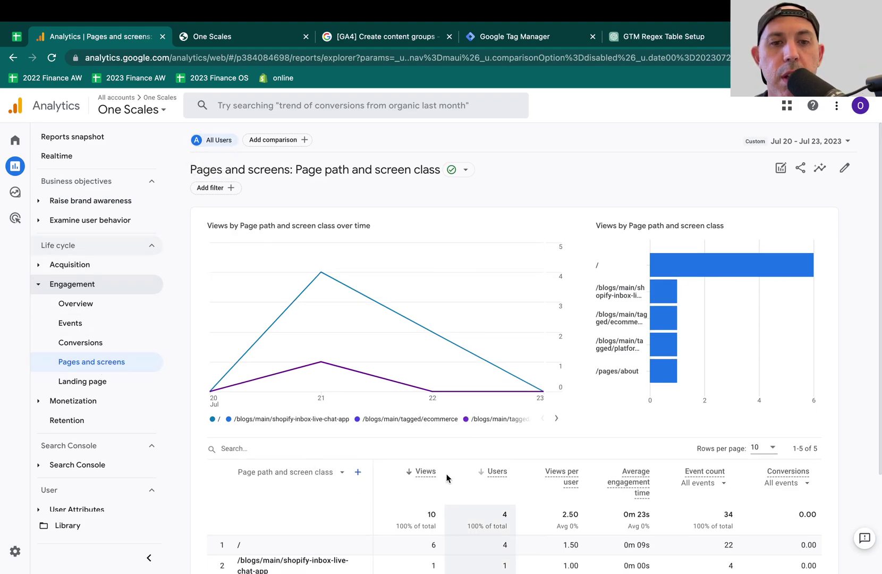
Scroll to the page path table and inspect the five paths, including the Shopify Inbox live chat path.
{"action": "scroll", "coordinate": [448, 479], "scroll_direction": "down", "scroll_amount": 1}
{"action": "scroll", "coordinate": [447, 478], "scroll_direction": "down", "scroll_amount": 1}
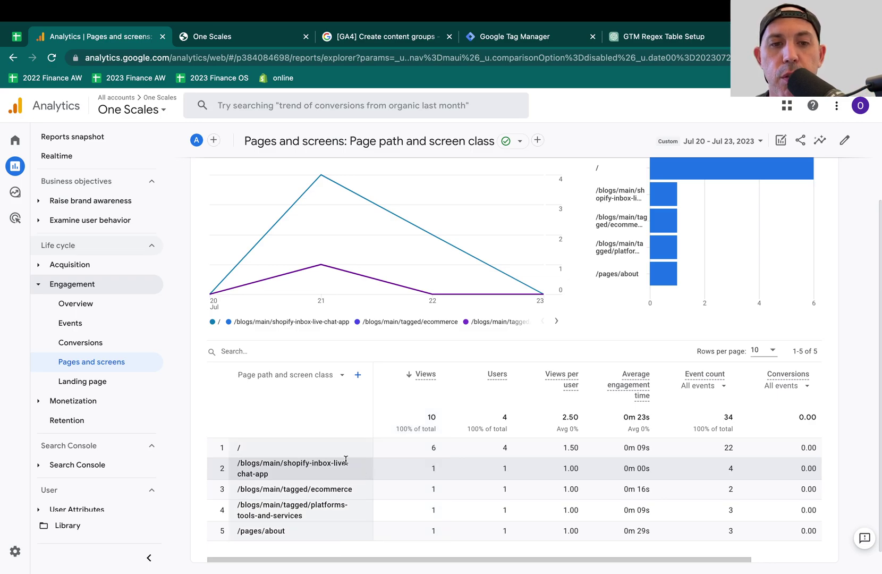
{"action": "left_click_drag", "start_coordinate": [249, 460], "coordinate": [267, 473]}
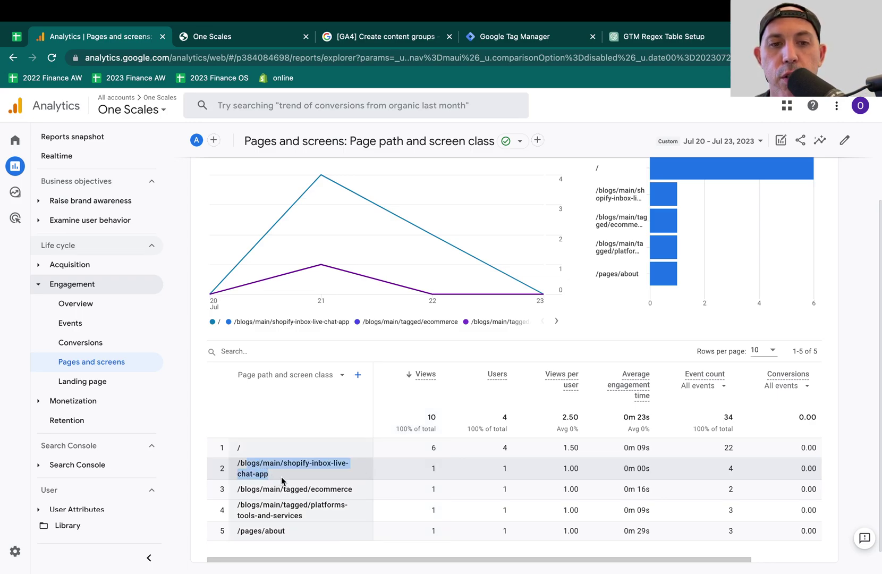
{"action": "left_click", "coordinate": [282, 481]}
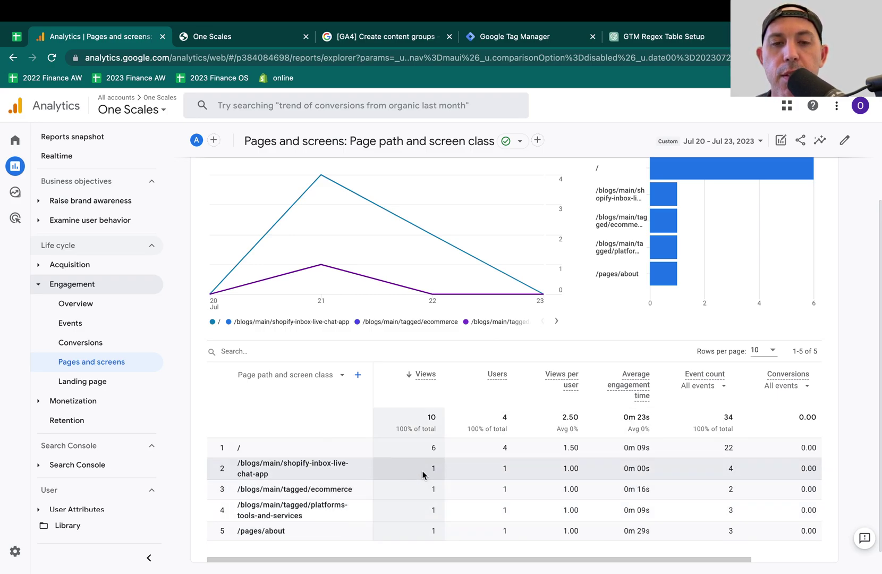
Swap the table dimension from page path to Content group, with Other group leading at 6 views.
{"action": "left_click", "coordinate": [310, 375]}
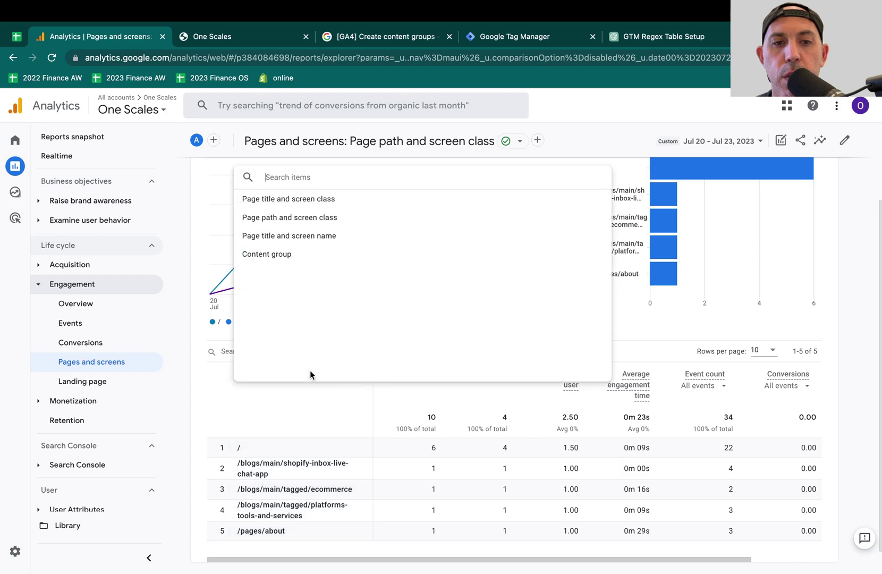
{"action": "left_click", "coordinate": [290, 257]}
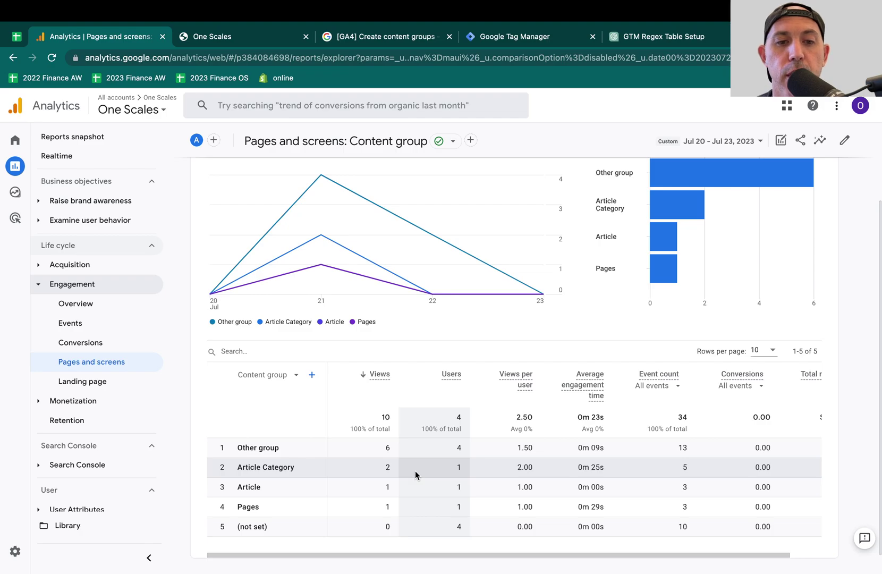
{"action": "left_click_drag", "start_coordinate": [243, 465], "coordinate": [294, 467]}
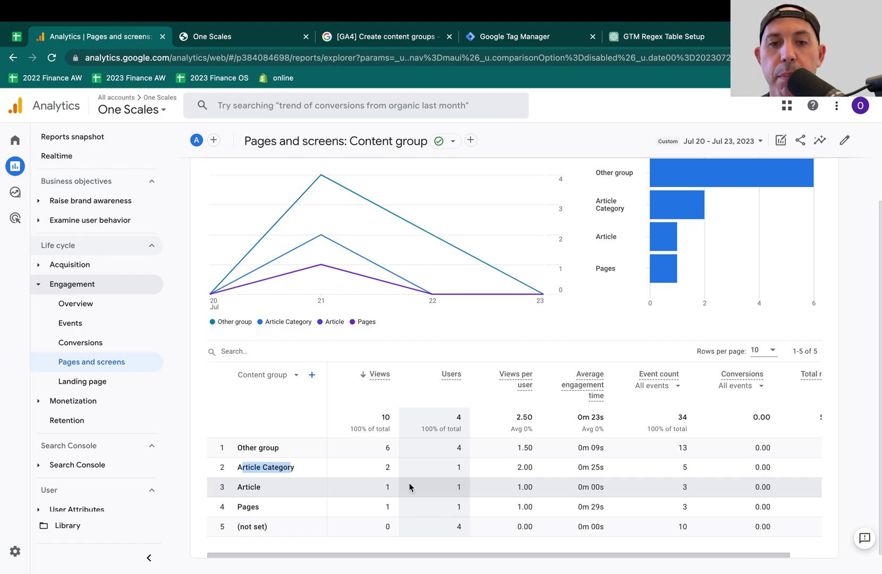
Go to the '[GA4] Create content groups' article and toggle the Google tag (Websites) instructions.
{"action": "left_click", "coordinate": [389, 36]}
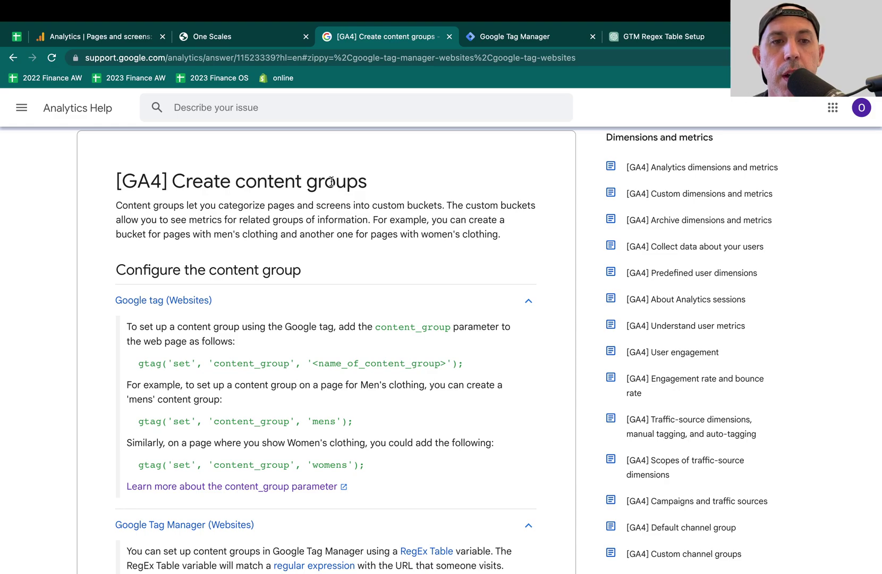
{"action": "left_click", "coordinate": [529, 301]}
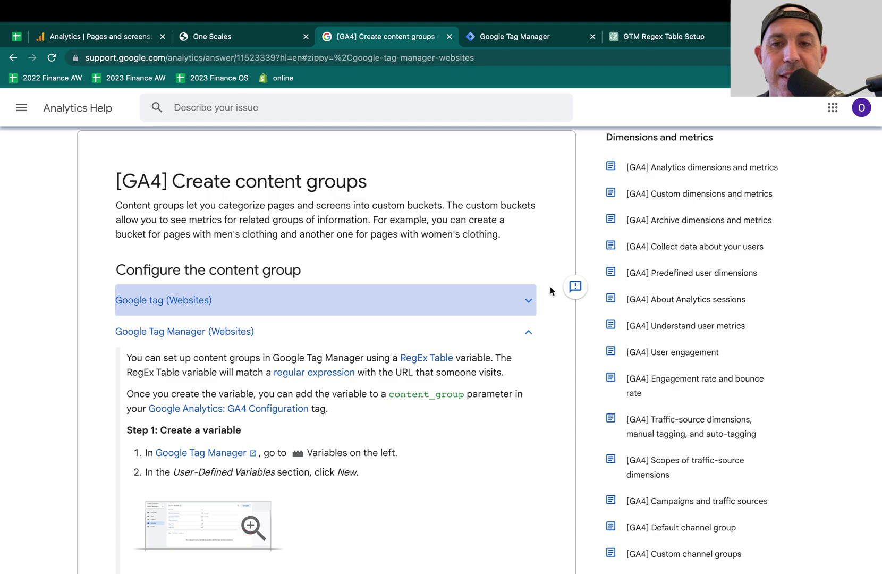
{"action": "left_click", "coordinate": [525, 303]}
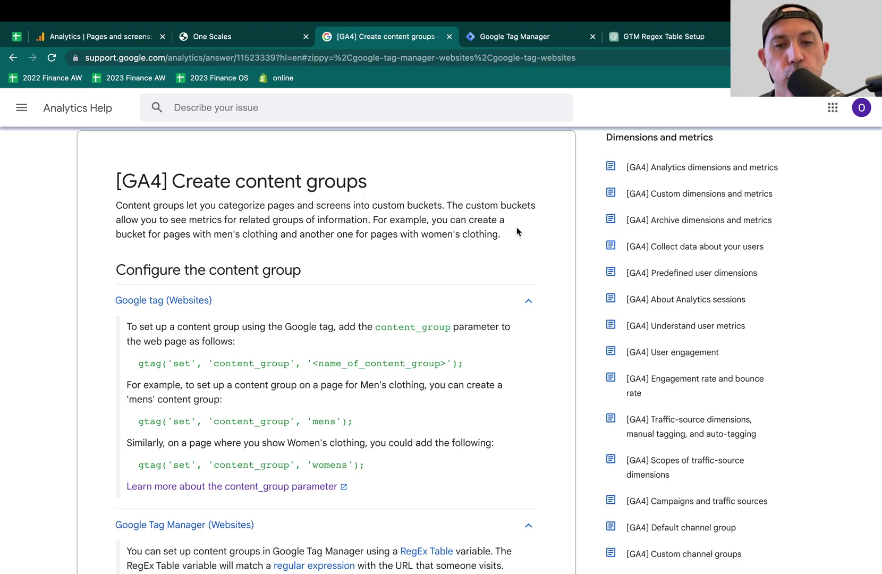
{"action": "left_click", "coordinate": [528, 301]}
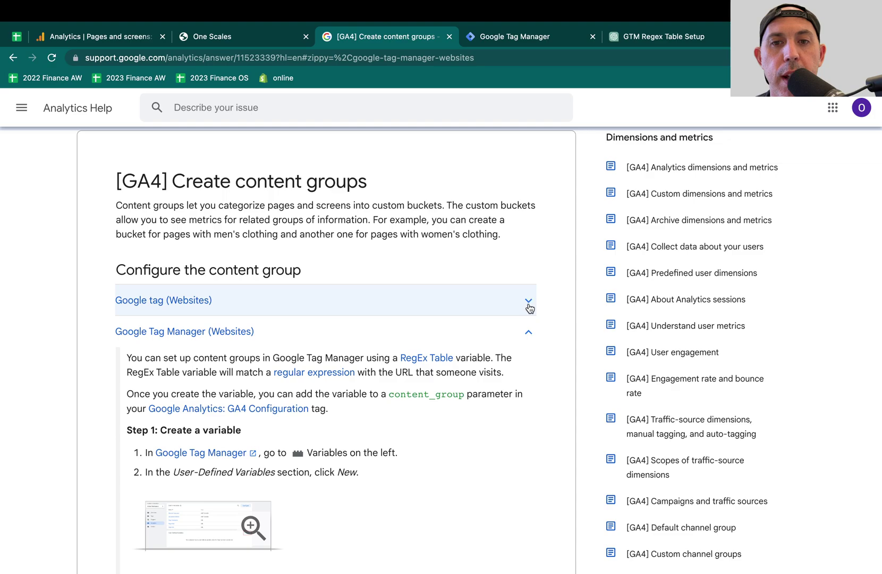
{"action": "left_click", "coordinate": [530, 306]}
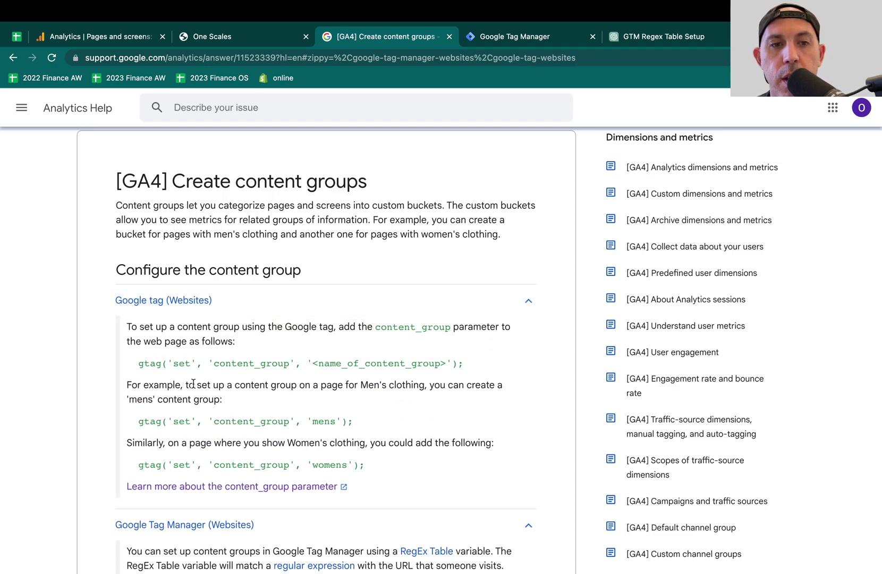
Examine the gtag content_group code and its 'mens' example, then view the Tag Manager instructions.
{"action": "left_click_drag", "start_coordinate": [138, 363], "coordinate": [464, 364]}
{"action": "left_click", "coordinate": [481, 364]}
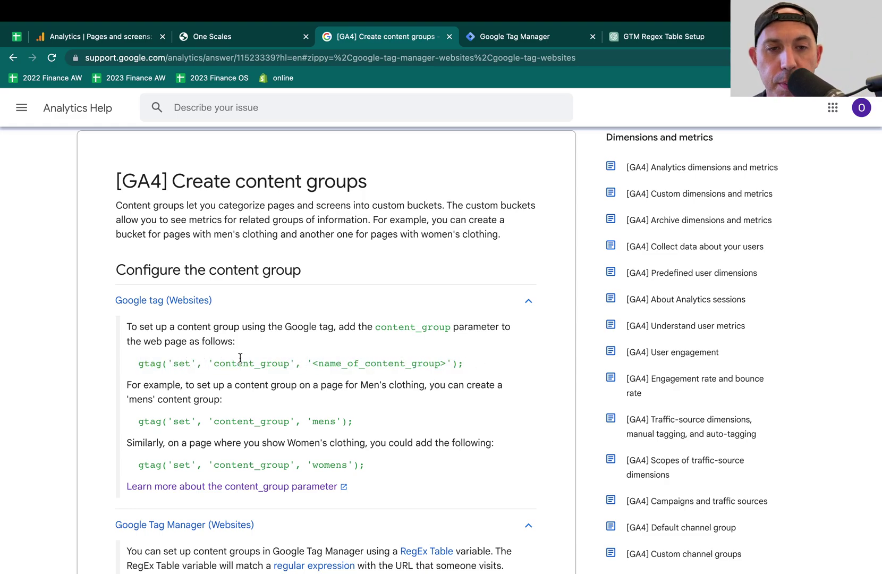
{"action": "left_click_drag", "start_coordinate": [225, 362], "coordinate": [446, 364]}
{"action": "left_click", "coordinate": [288, 365]}
{"action": "left_click", "coordinate": [447, 365]}
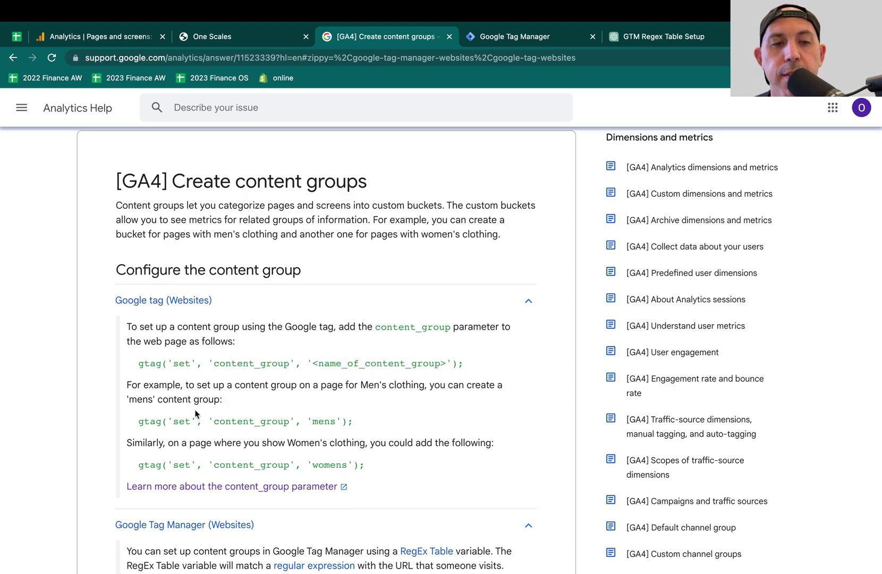
{"action": "left_click_drag", "start_coordinate": [137, 422], "coordinate": [355, 421]}
{"action": "left_click", "coordinate": [291, 420]}
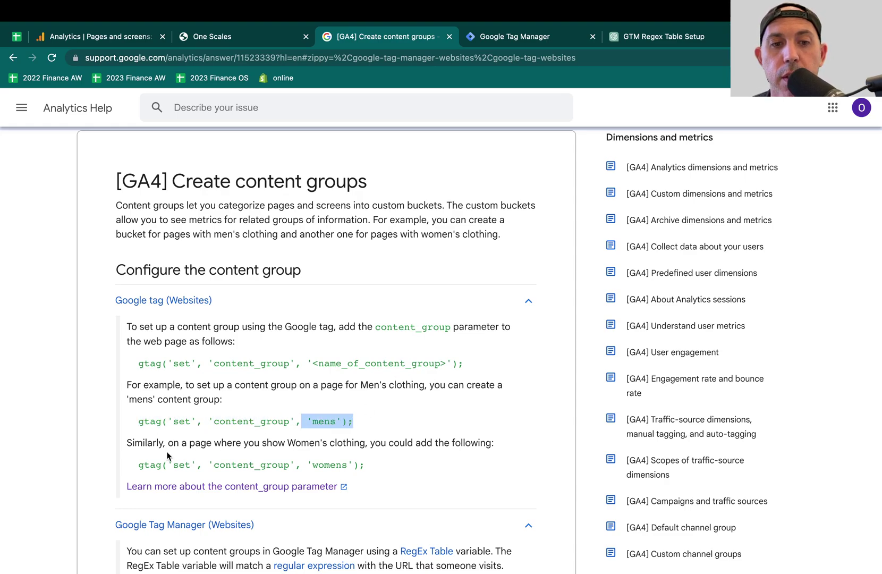
{"action": "scroll", "coordinate": [468, 452], "scroll_direction": "down", "scroll_amount": 5}
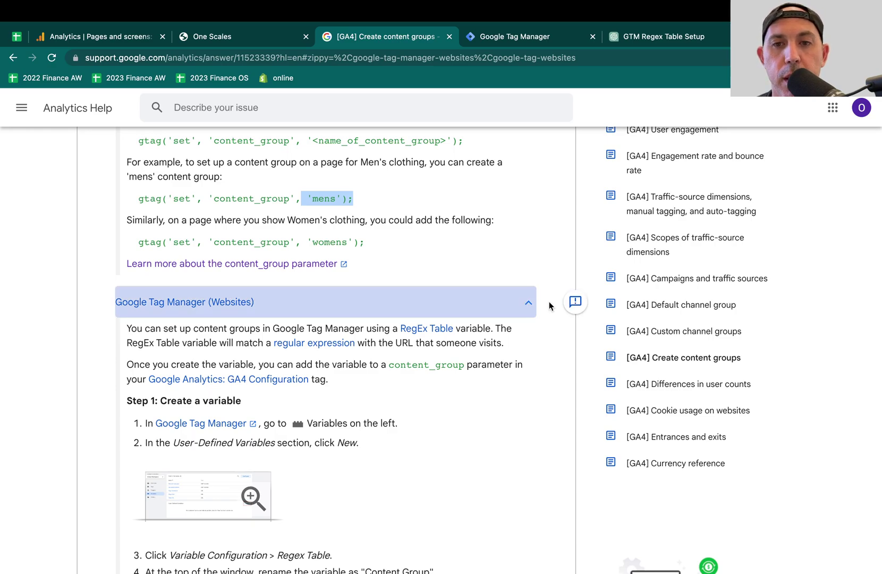
{"action": "left_click", "coordinate": [549, 302]}
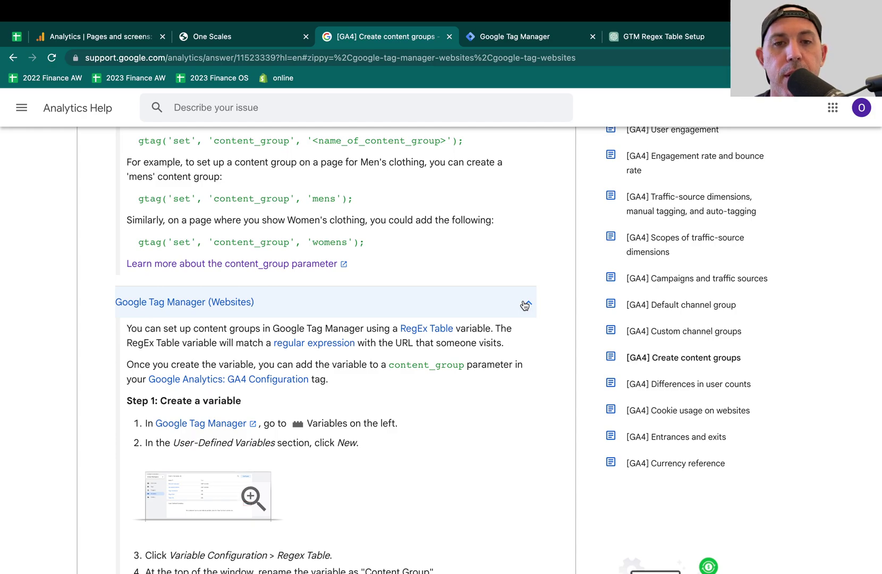
{"action": "scroll", "coordinate": [524, 304], "scroll_direction": "up", "scroll_amount": 3}
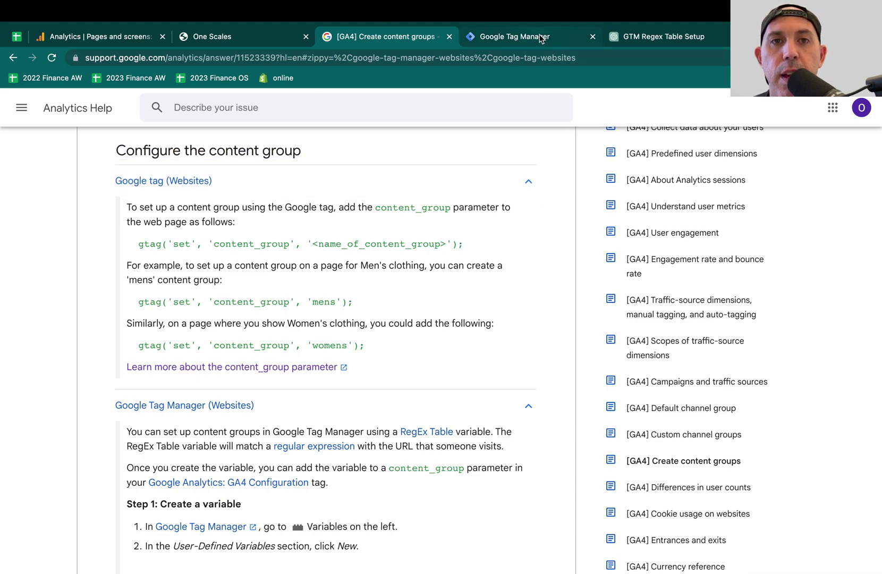
On the One Scales blog, open the Shopify Benchmarks article and check its /blogs/ URL path.
{"action": "left_click", "coordinate": [248, 42]}
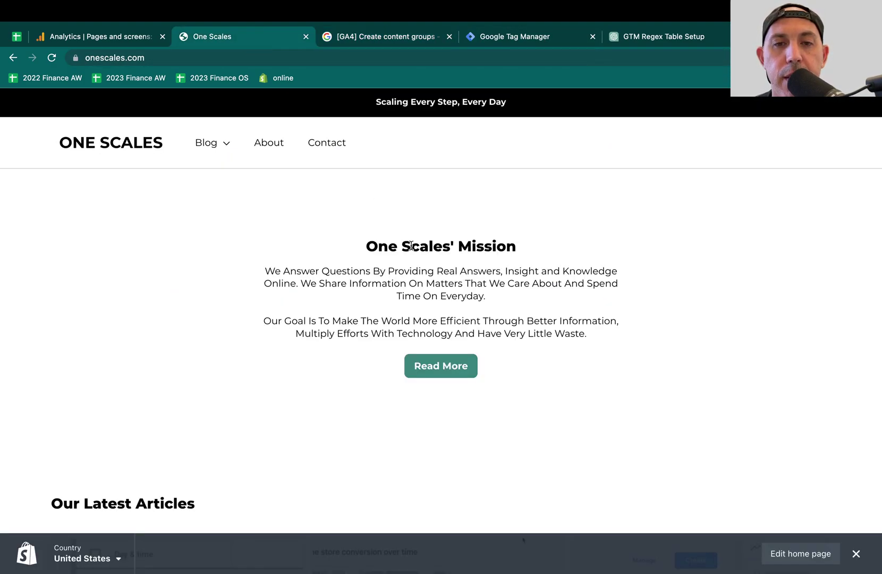
{"action": "scroll", "coordinate": [450, 278], "scroll_direction": "down", "scroll_amount": 3}
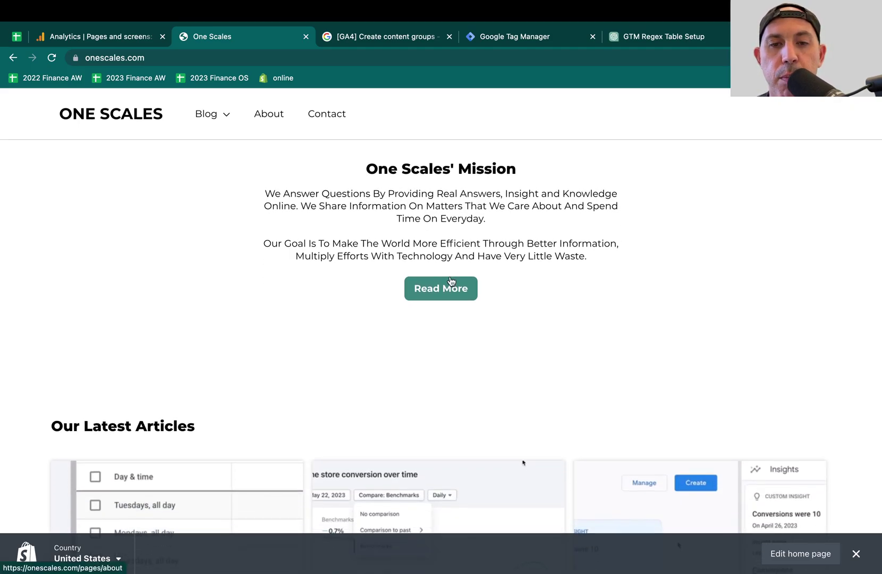
{"action": "scroll", "coordinate": [450, 281], "scroll_direction": "down", "scroll_amount": 2}
{"action": "scroll", "coordinate": [449, 276], "scroll_direction": "up", "scroll_amount": 5}
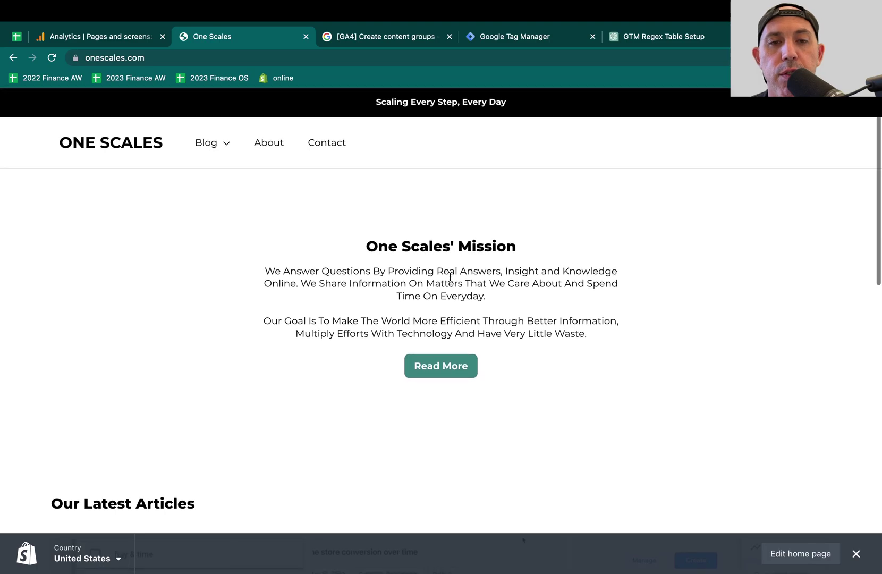
{"action": "left_click", "coordinate": [210, 143]}
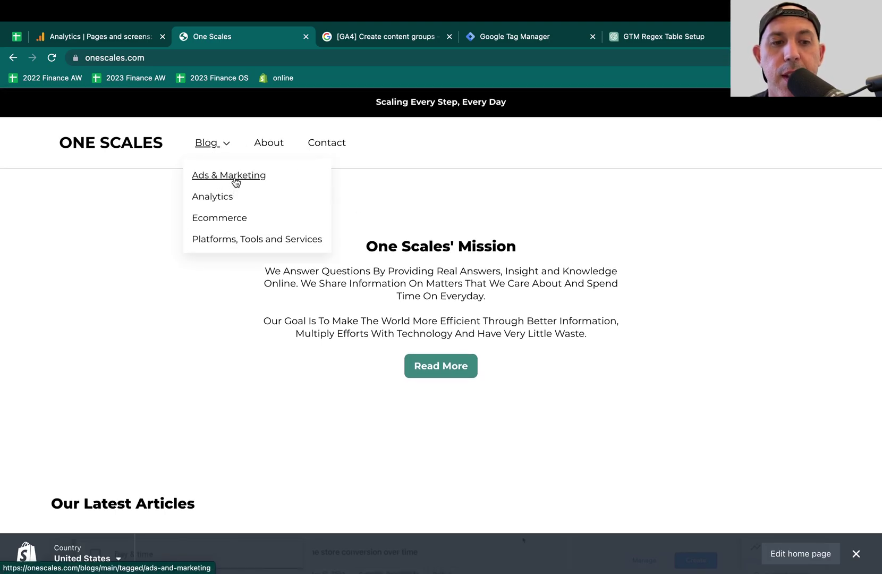
{"action": "scroll", "coordinate": [274, 341], "scroll_direction": "down", "scroll_amount": 7}
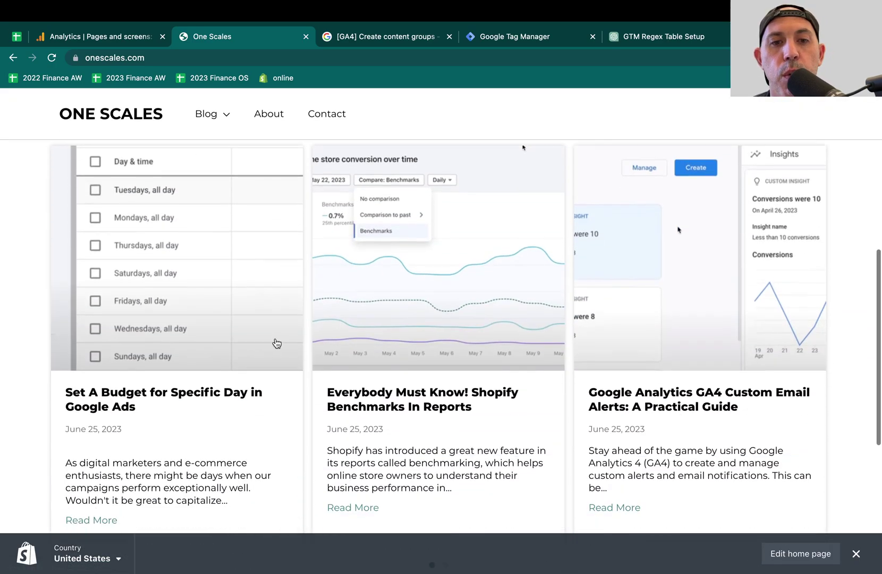
{"action": "left_click", "coordinate": [426, 266]}
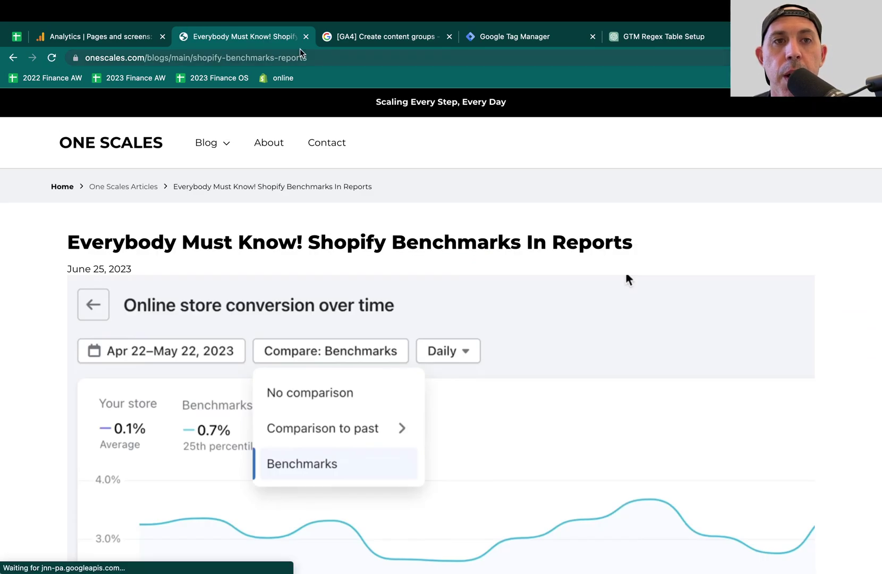
{"action": "left_click", "coordinate": [300, 52]}
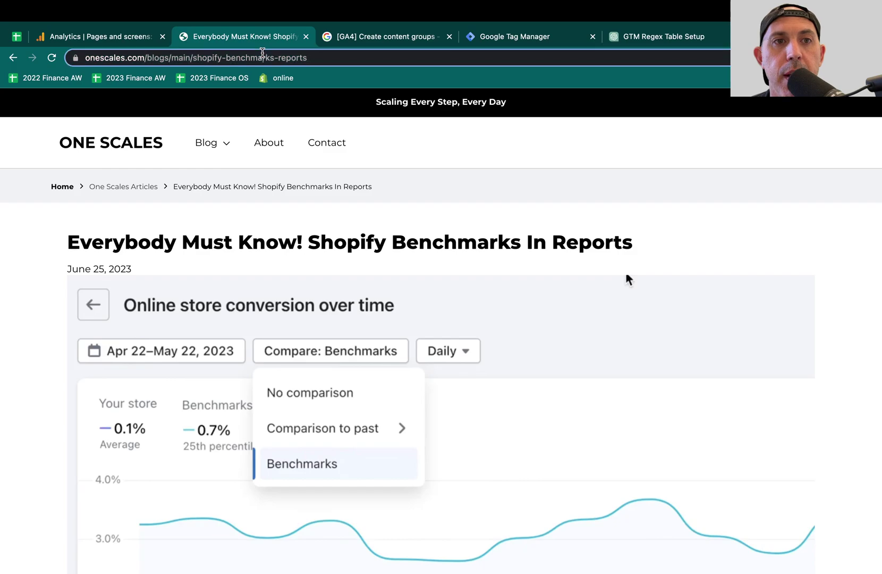
{"action": "left_click_drag", "start_coordinate": [175, 58], "coordinate": [247, 55]}
Open the Analytics category (a /tagged/ URL), then the GA4 Custom Email Alerts article.
{"action": "mouse_move", "coordinate": [234, 154]}
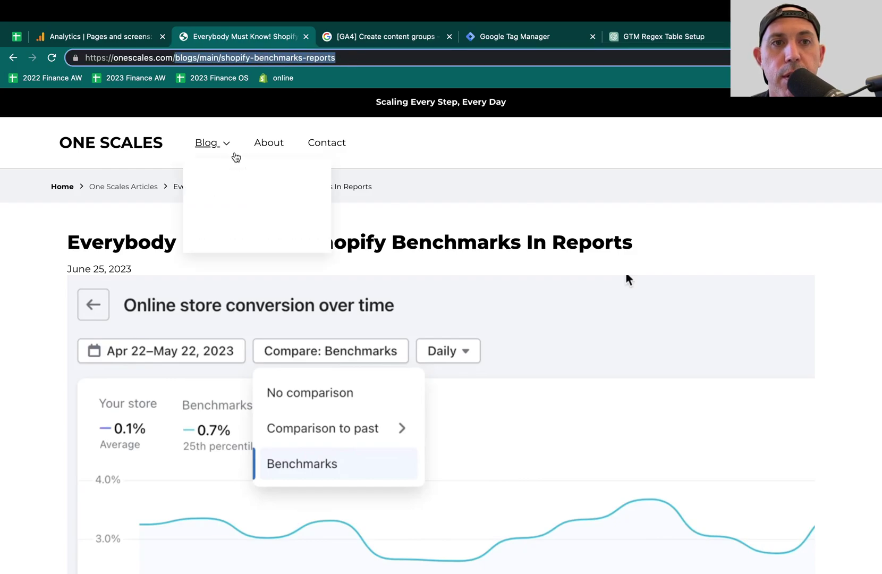
{"action": "left_click", "coordinate": [223, 196]}
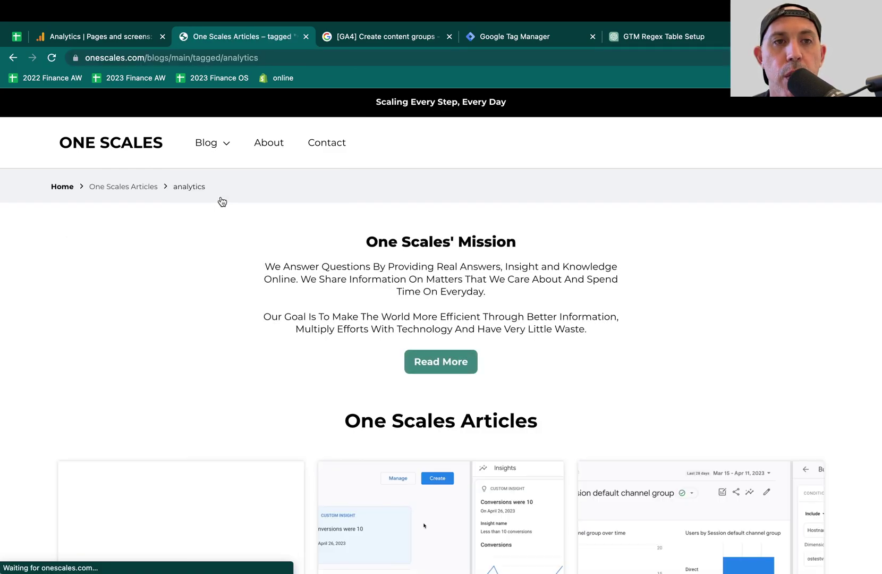
{"action": "left_click", "coordinate": [192, 57]}
{"action": "left_click_drag", "start_coordinate": [249, 58], "coordinate": [219, 57]}
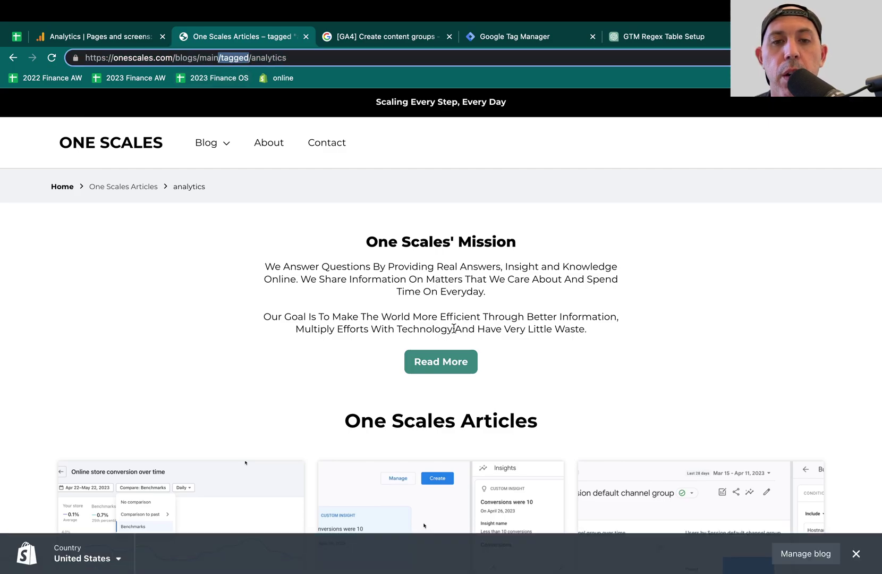
{"action": "scroll", "coordinate": [441, 372], "scroll_direction": "down", "scroll_amount": 3}
{"action": "left_click", "coordinate": [441, 404]}
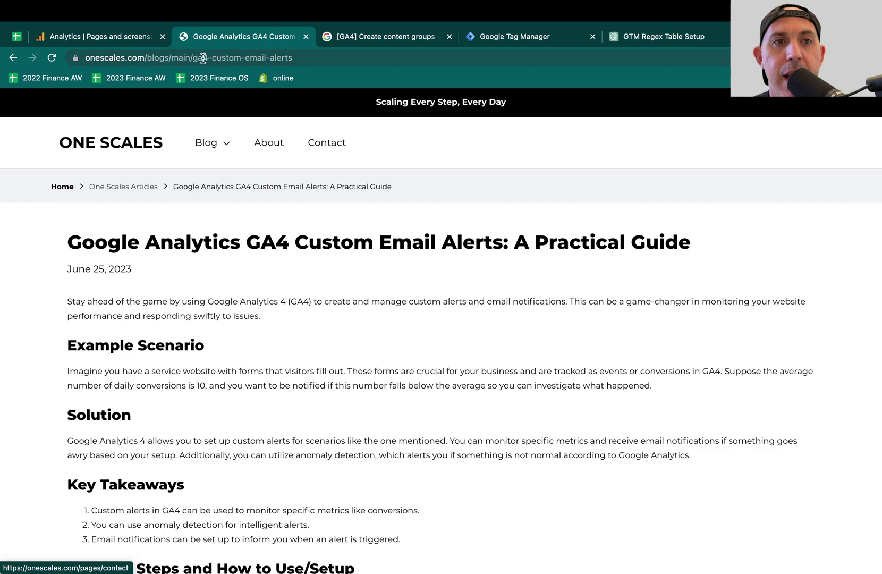
{"action": "left_click_drag", "start_coordinate": [144, 57], "coordinate": [187, 57]}
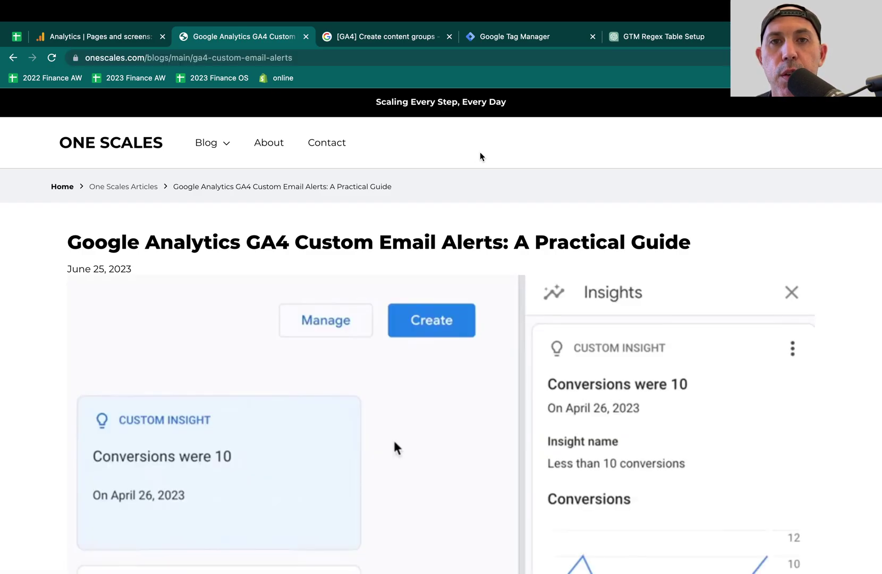
{"action": "left_click", "coordinate": [535, 39]}
Open the GA4 Configuration tag's settings to see content_group set to {{Content Group}}.
{"action": "left_click", "coordinate": [202, 216]}
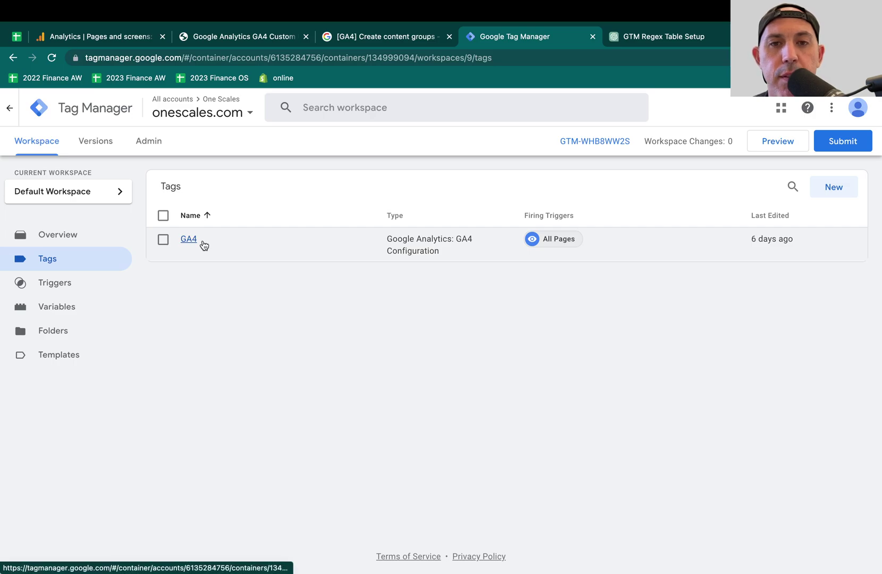
{"action": "left_click", "coordinate": [189, 239]}
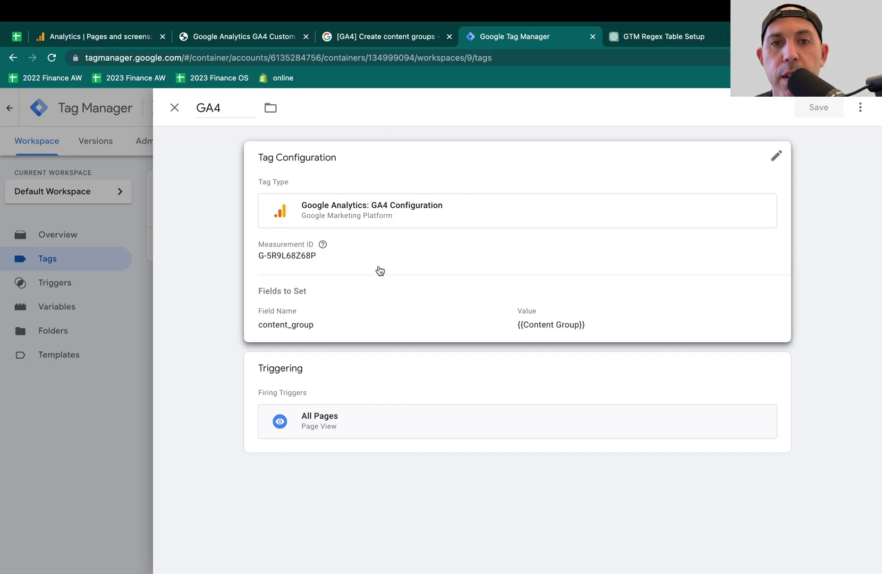
{"action": "left_click", "coordinate": [417, 309]}
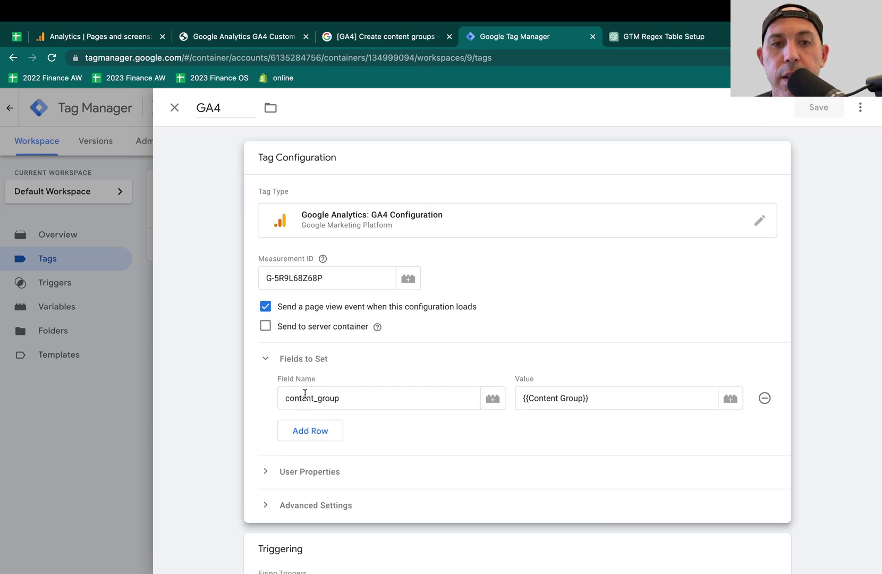
{"action": "left_click", "coordinate": [325, 32]}
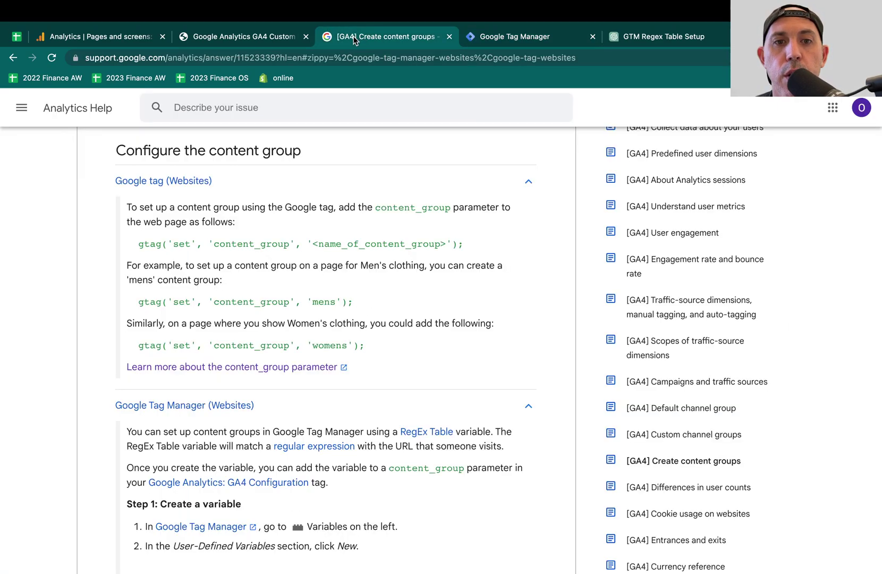
{"action": "scroll", "coordinate": [378, 294], "scroll_direction": "up", "scroll_amount": 1}
{"action": "left_click_drag", "start_coordinate": [186, 272], "coordinate": [425, 272]}
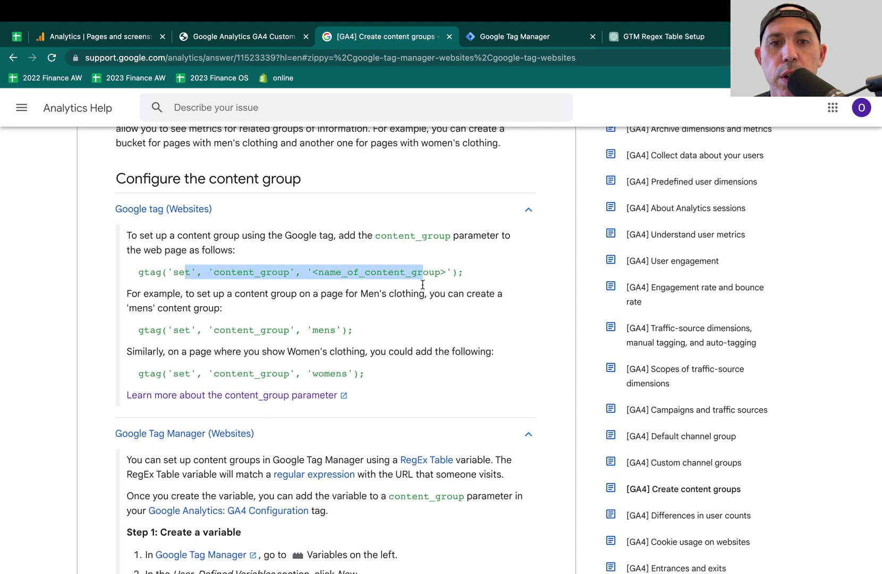
{"action": "scroll", "coordinate": [404, 454], "scroll_direction": "down", "scroll_amount": 3}
{"action": "scroll", "coordinate": [327, 526], "scroll_direction": "down", "scroll_amount": 1}
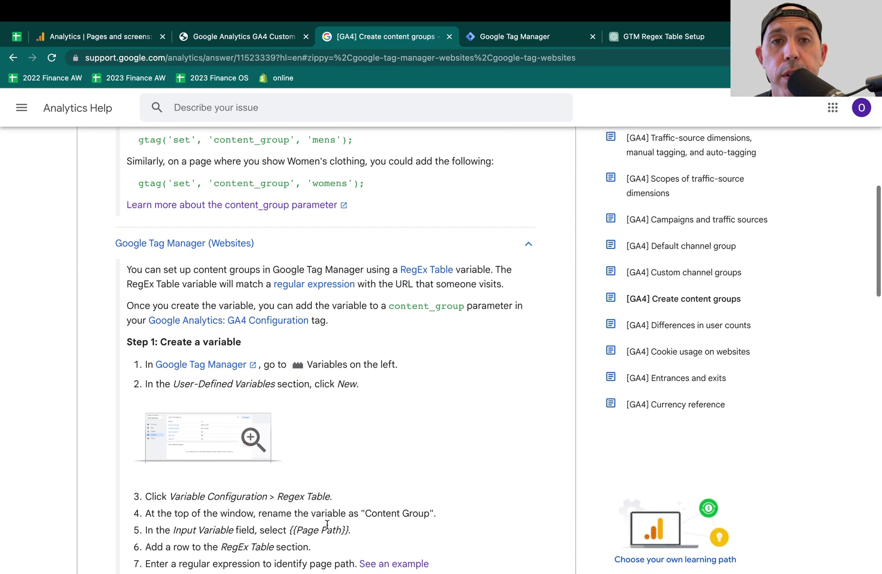
{"action": "left_click", "coordinate": [491, 38]}
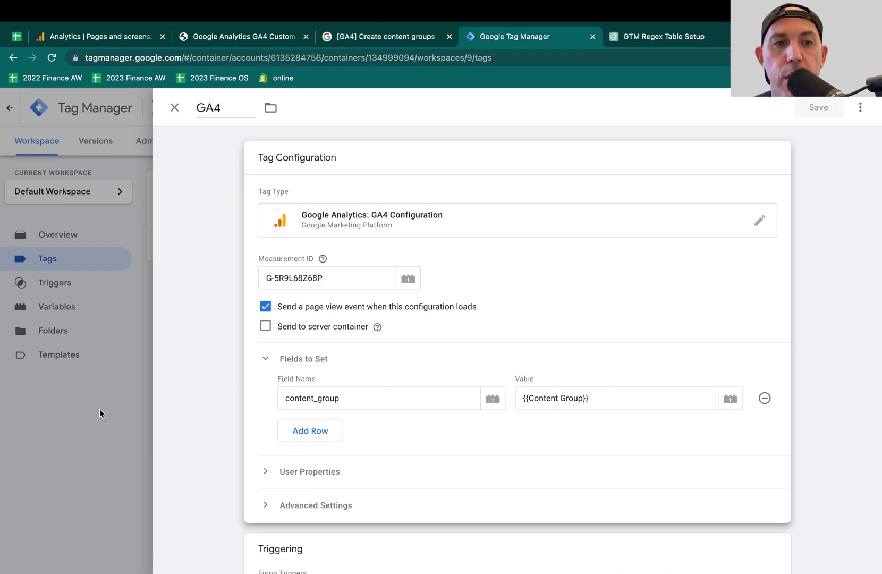
Open the Content Group variable from the Variables list and make its configuration editable.
{"action": "left_click", "coordinate": [88, 311]}
{"action": "left_click", "coordinate": [88, 310]}
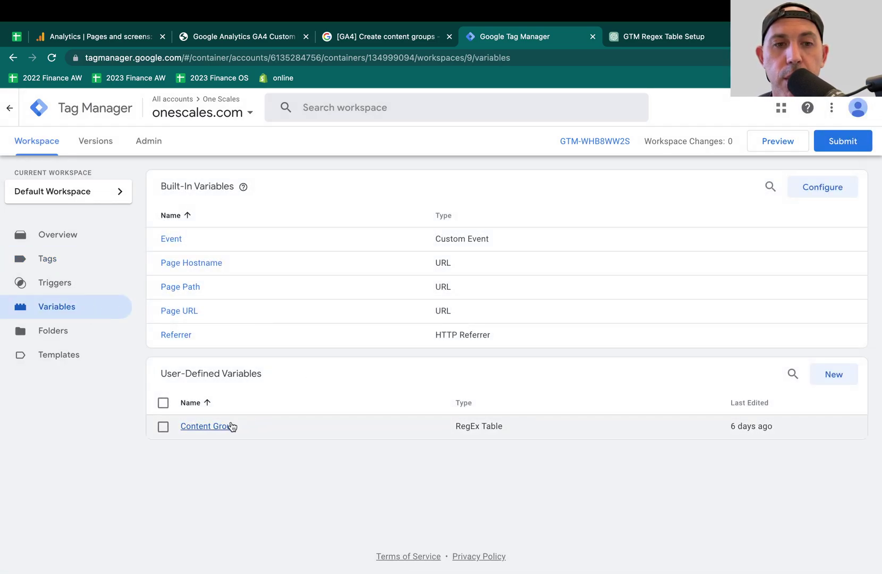
{"action": "left_click", "coordinate": [209, 426]}
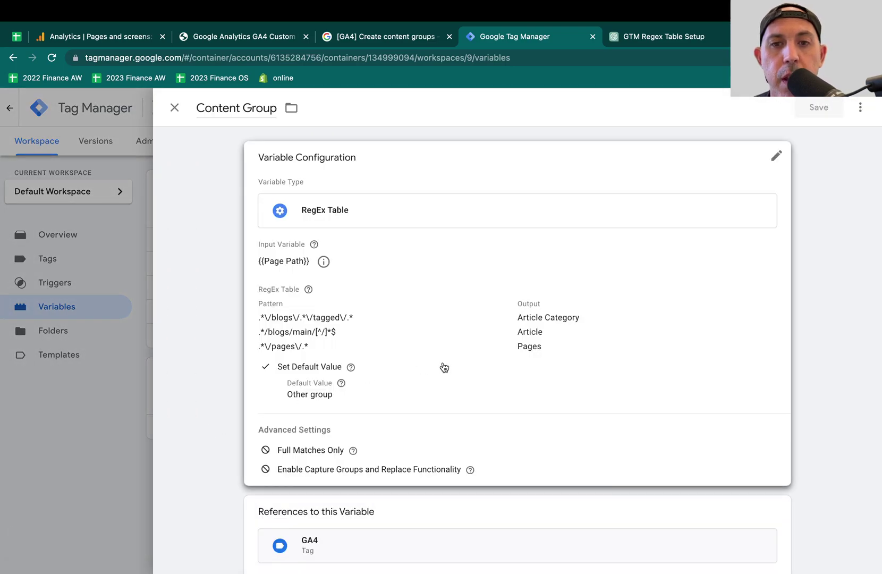
{"action": "left_click", "coordinate": [427, 298]}
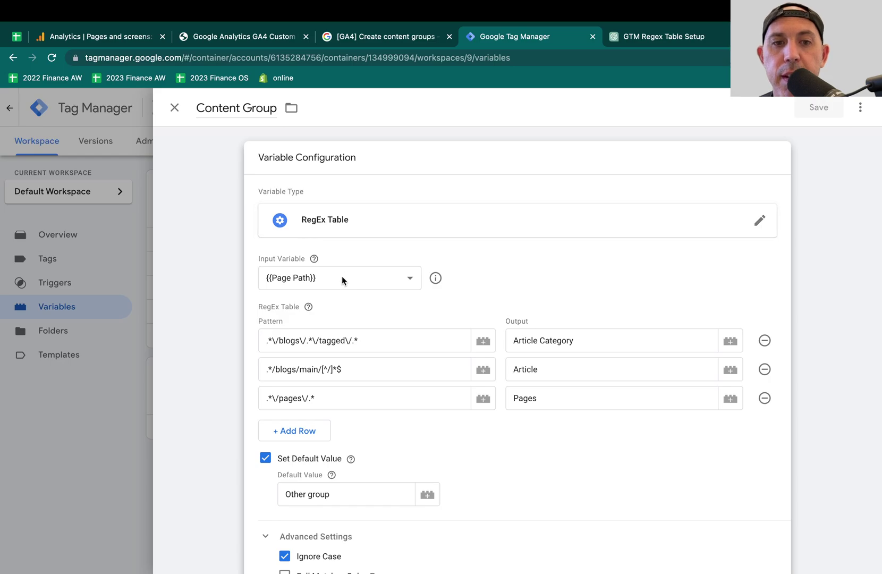
Inspect the regex patterns: the blogs pattern mapping to Article Category and the pages pattern.
{"action": "left_click", "coordinate": [322, 340]}
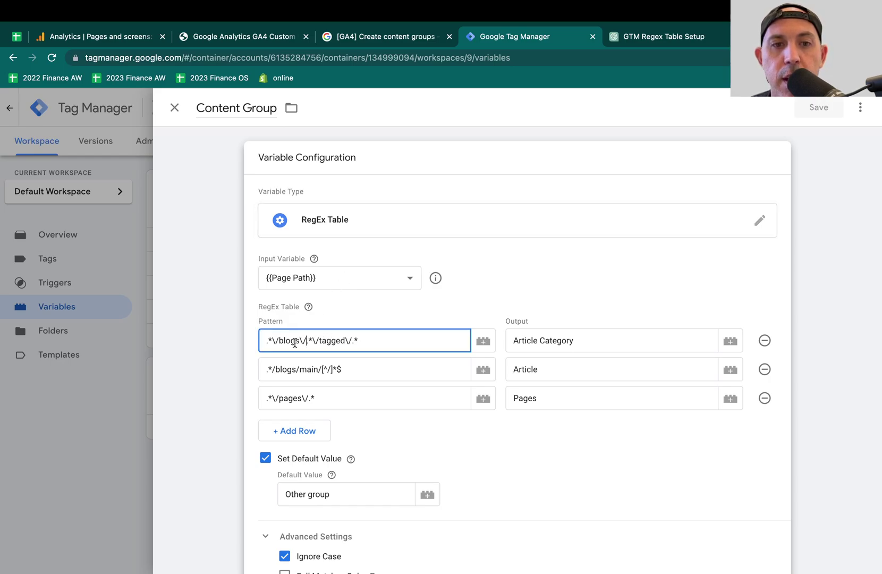
{"action": "left_click_drag", "start_coordinate": [271, 341], "coordinate": [304, 341]}
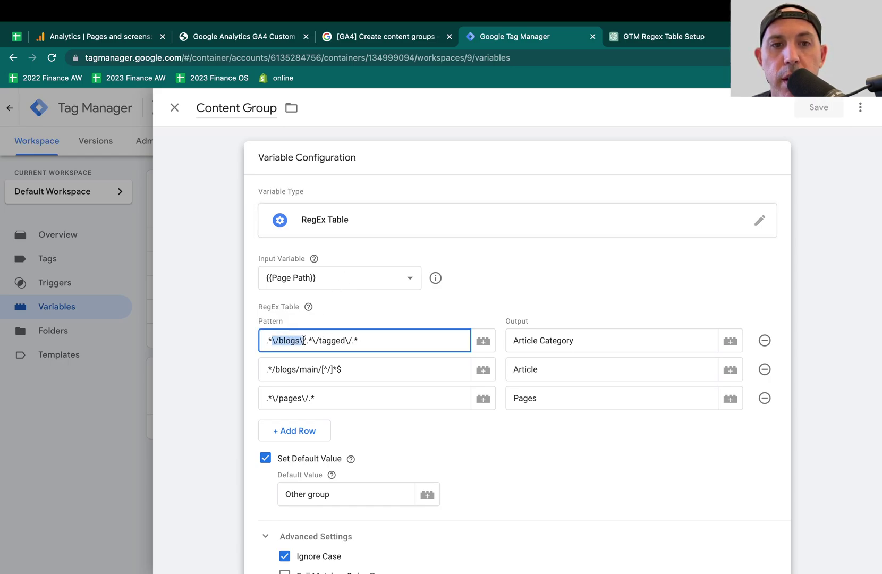
{"action": "left_click", "coordinate": [311, 260]}
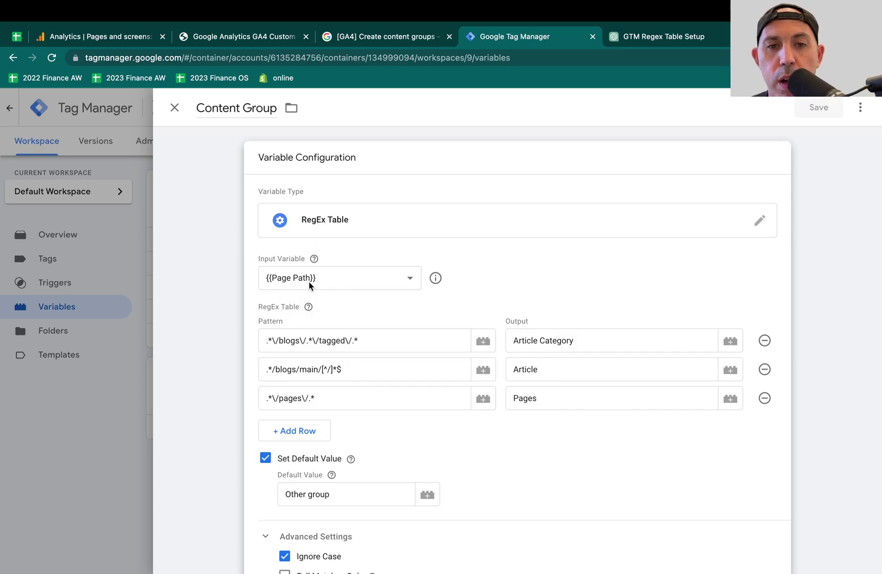
{"action": "left_click_drag", "start_coordinate": [271, 341], "coordinate": [349, 342]}
{"action": "left_click", "coordinate": [290, 341]}
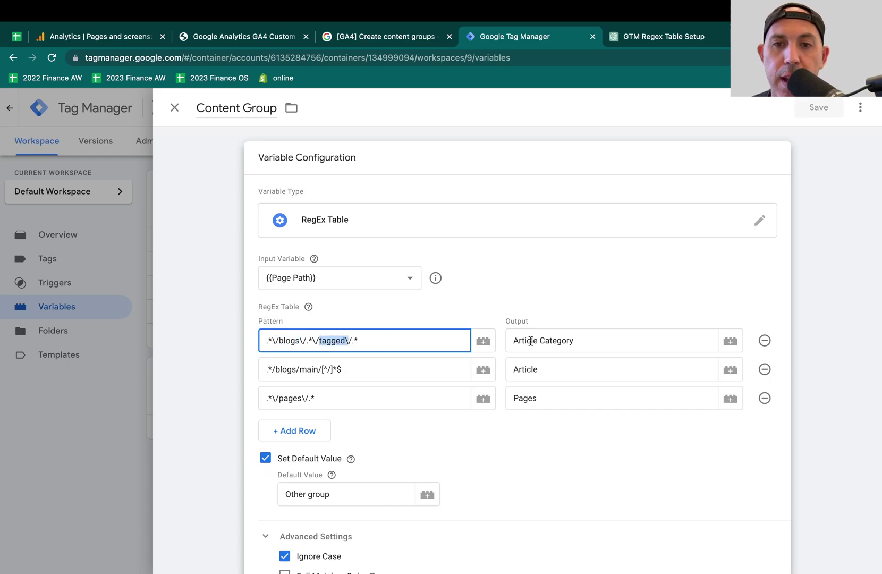
{"action": "left_click_drag", "start_coordinate": [521, 341], "coordinate": [586, 343]}
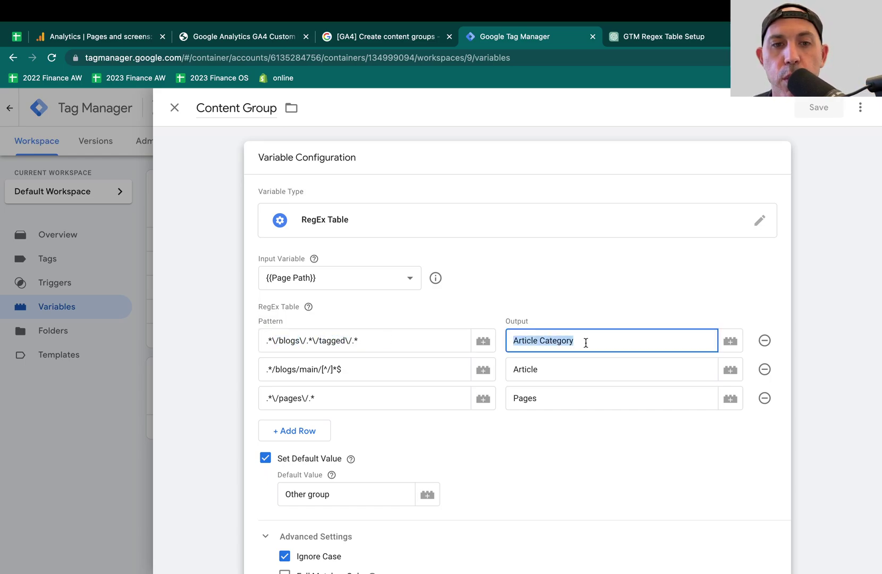
{"action": "left_click", "coordinate": [586, 342]}
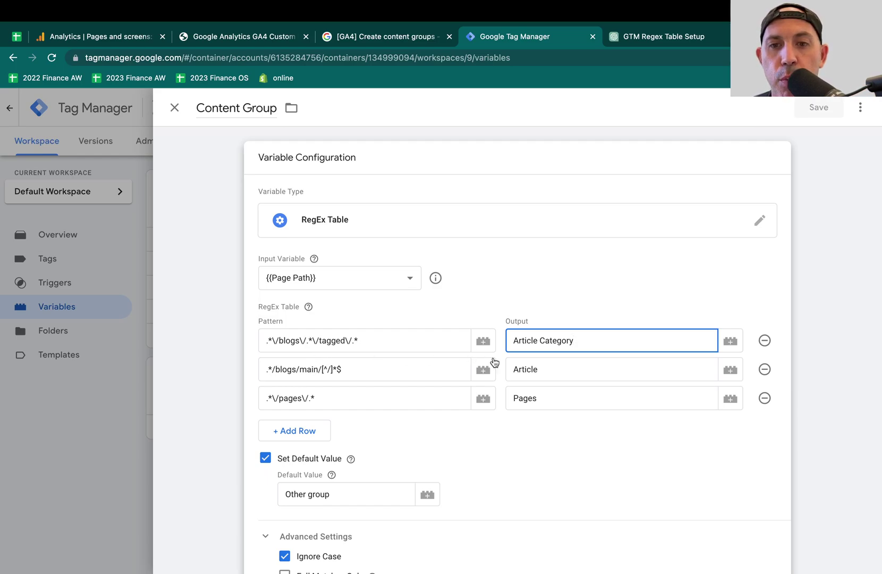
{"action": "left_click", "coordinate": [361, 396]}
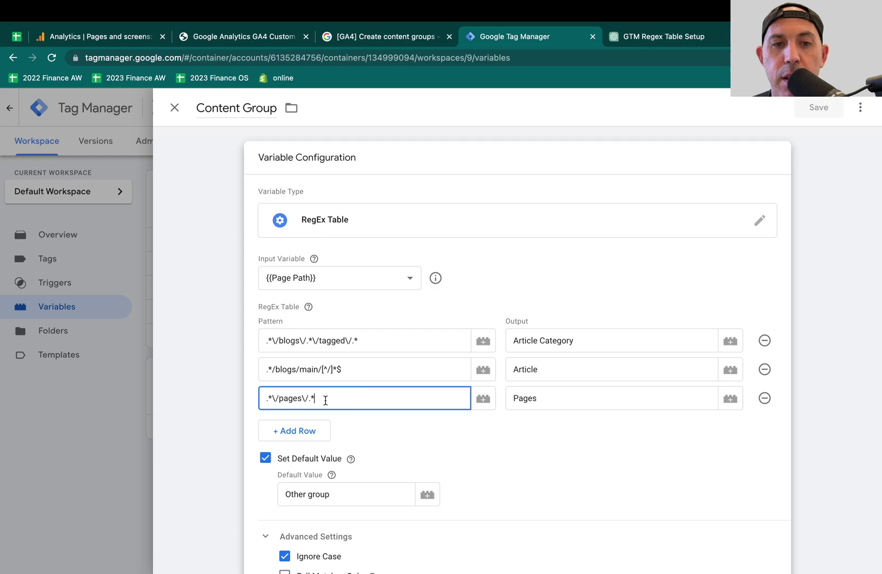
{"action": "left_click_drag", "start_coordinate": [326, 400], "coordinate": [257, 395]}
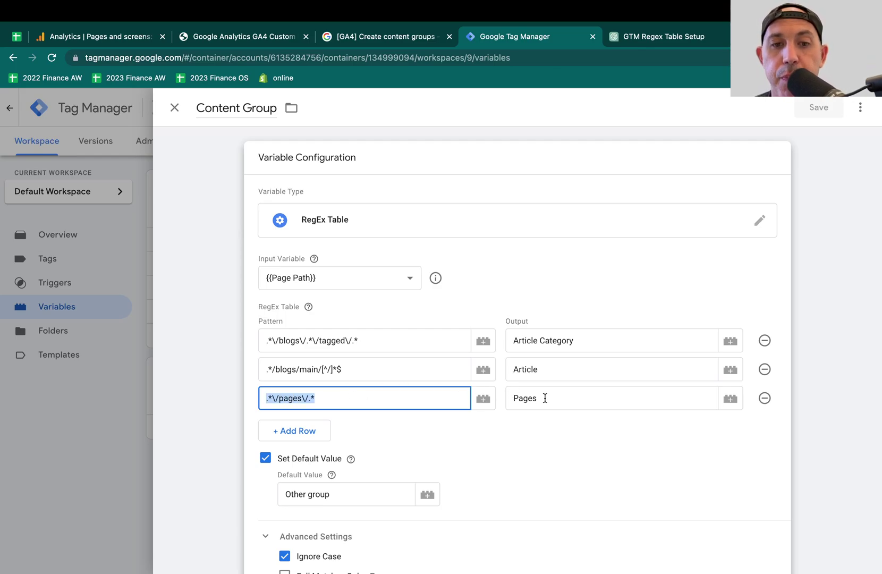
Check Advanced Settings (Ignore Case, default Other group) against the content groups help article.
{"action": "scroll", "coordinate": [545, 398], "scroll_direction": "down", "scroll_amount": 3}
{"action": "left_click", "coordinate": [426, 396]}
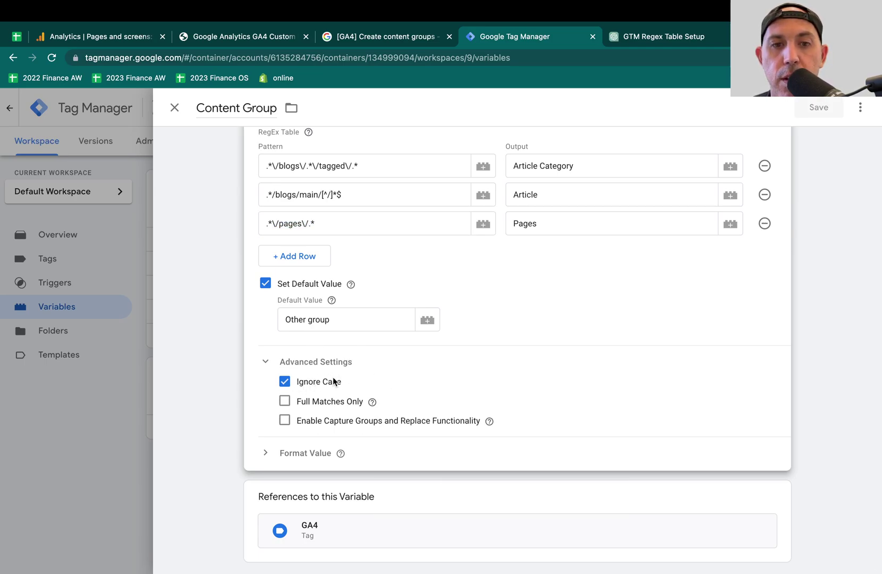
{"action": "left_click", "coordinate": [399, 38]}
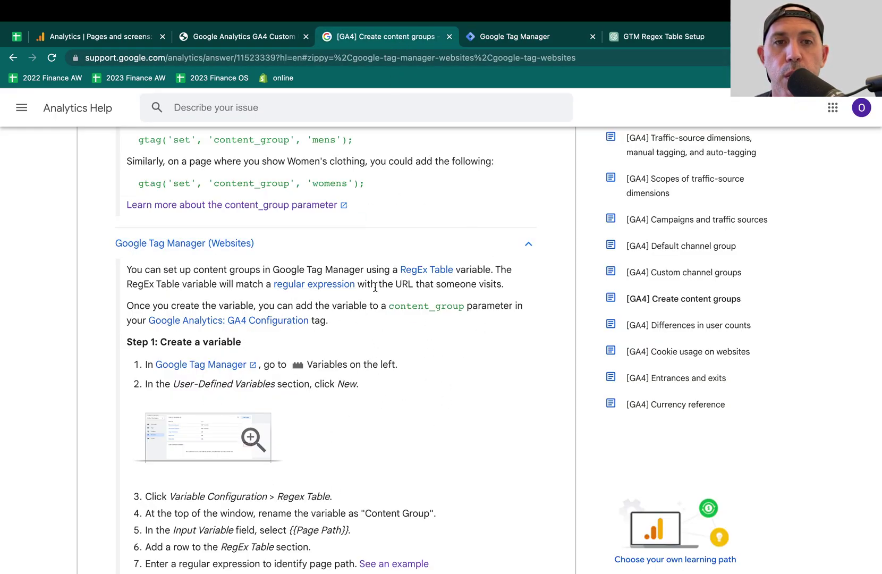
{"action": "left_click", "coordinate": [516, 37]}
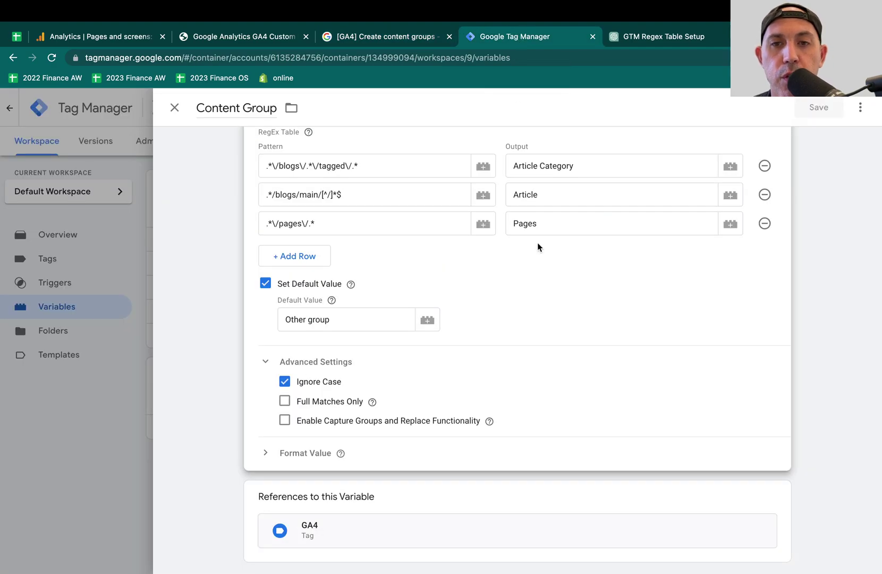
Examine the first pattern and its trailing wildcard in the Content Group table.
{"action": "scroll", "coordinate": [541, 290], "scroll_direction": "up", "scroll_amount": 1}
{"action": "scroll", "coordinate": [541, 293], "scroll_direction": "up", "scroll_amount": 3}
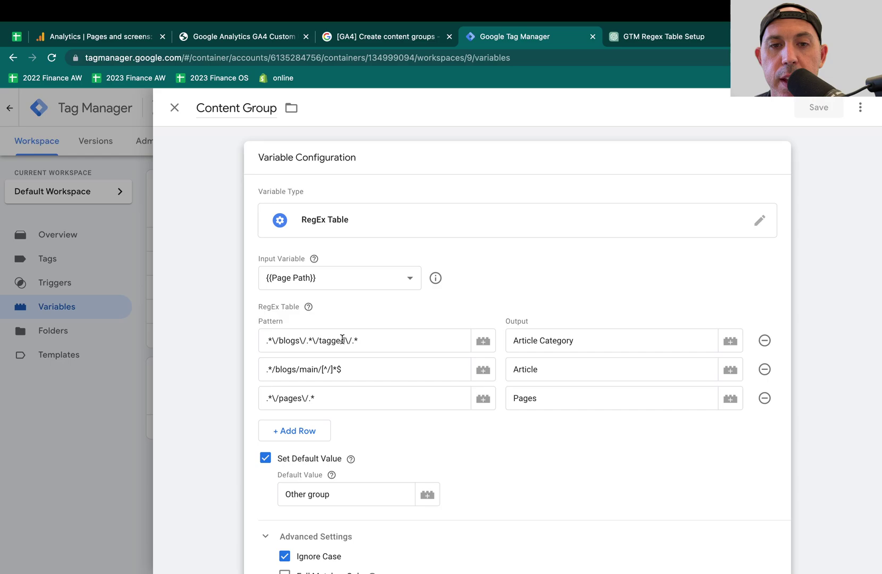
{"action": "left_click", "coordinate": [413, 337]}
{"action": "key", "text": "shift+Left"}
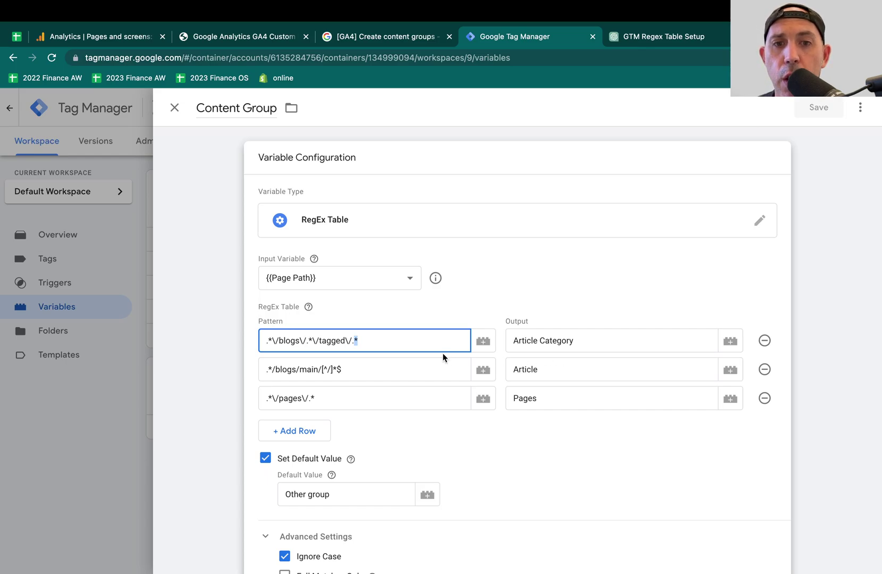
{"action": "triple_click", "coordinate": [425, 342]}
{"action": "left_click", "coordinate": [374, 307]}
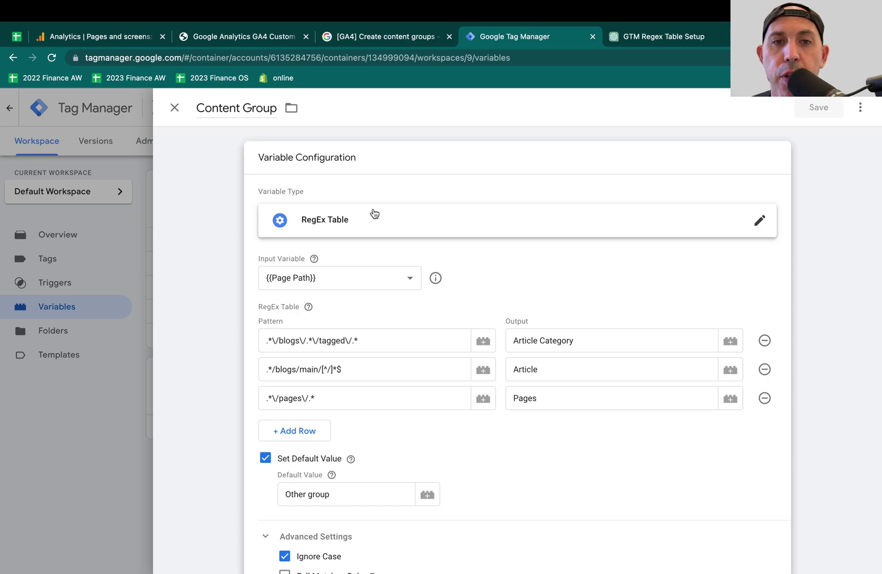
{"action": "triple_click", "coordinate": [372, 343]}
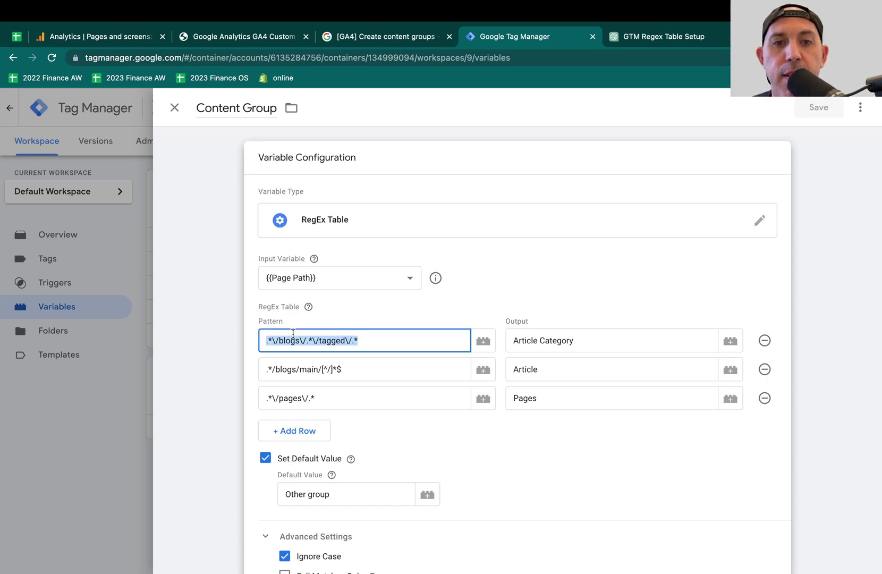
{"action": "left_click", "coordinate": [340, 340]}
{"action": "left_click", "coordinate": [296, 245]}
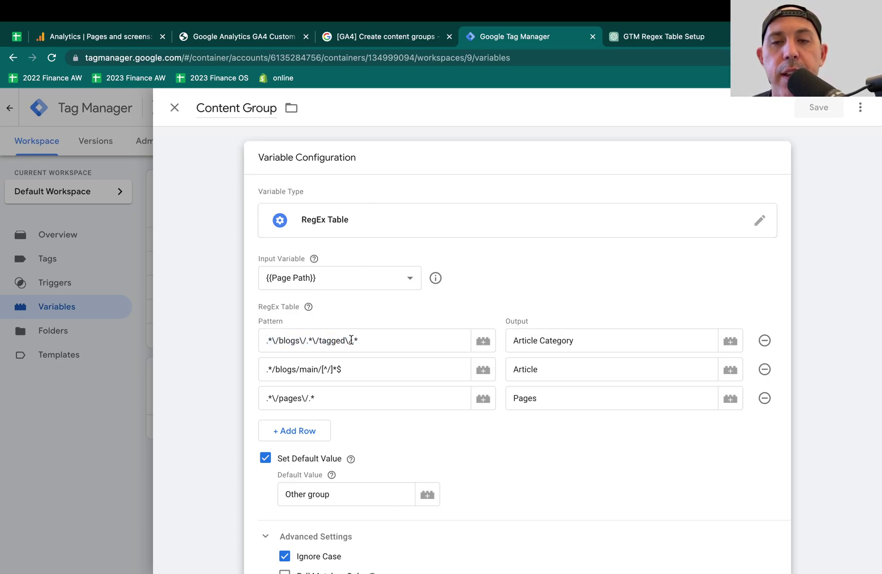
Read the ChatGPT 'GTM Regex Table Setup' prompt's opening and its first rule about /tagged/ paths.
{"action": "left_click", "coordinate": [671, 42]}
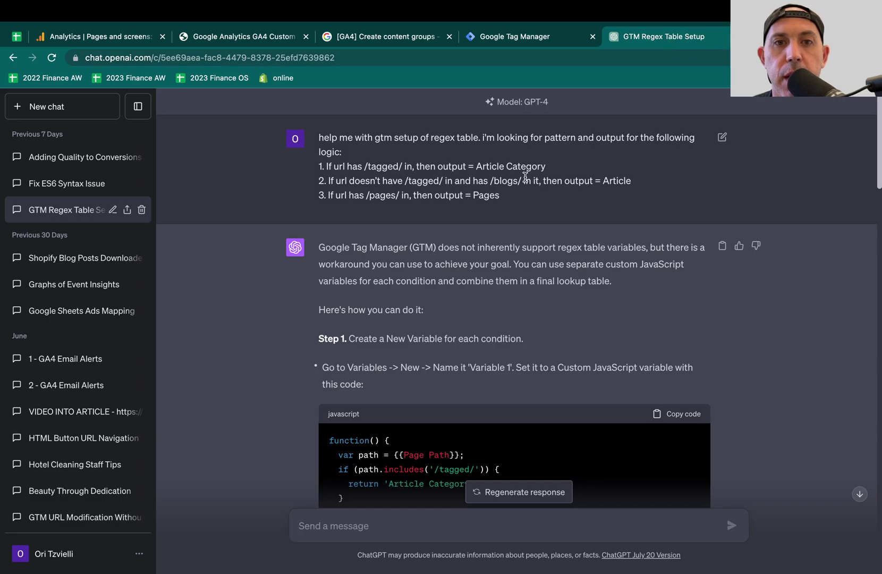
{"action": "triple_click", "coordinate": [468, 162]}
{"action": "left_click", "coordinate": [468, 162]}
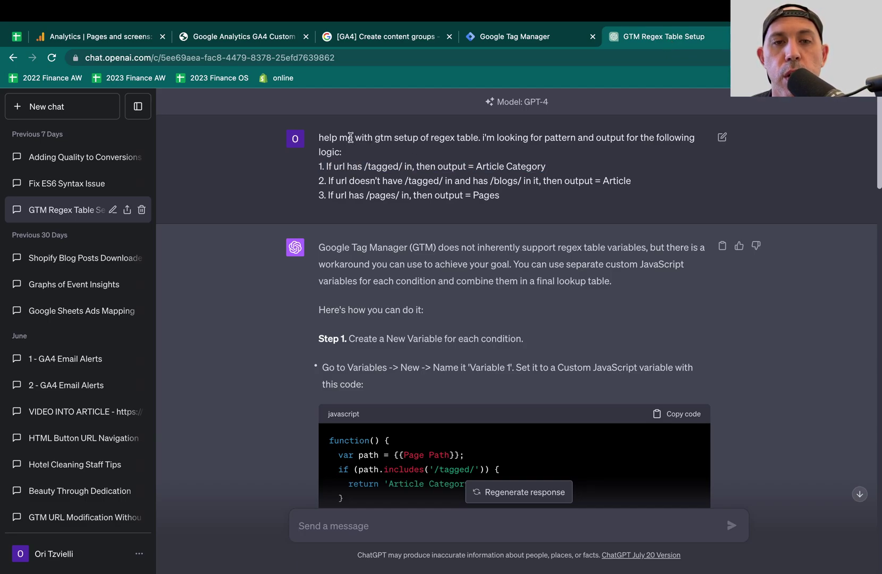
{"action": "left_click_drag", "start_coordinate": [323, 137], "coordinate": [471, 139]}
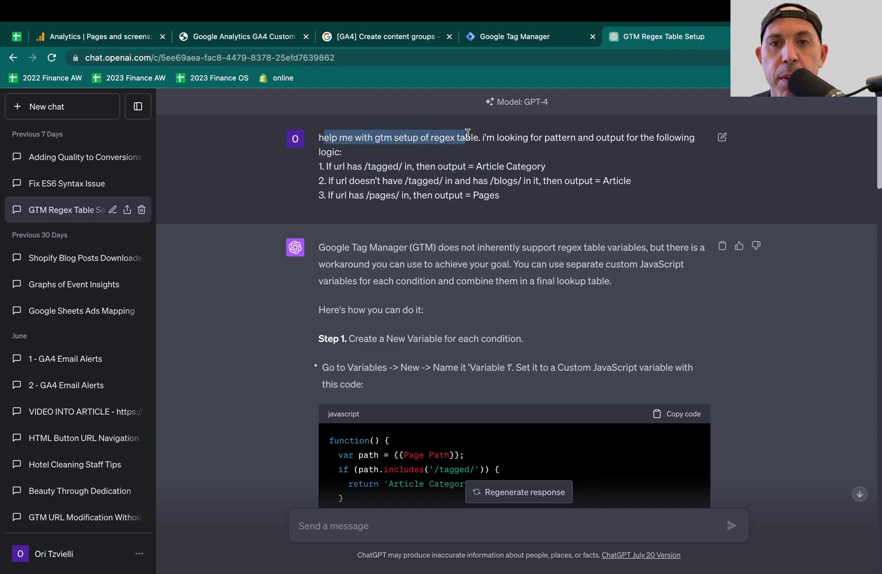
{"action": "left_click", "coordinate": [468, 137]}
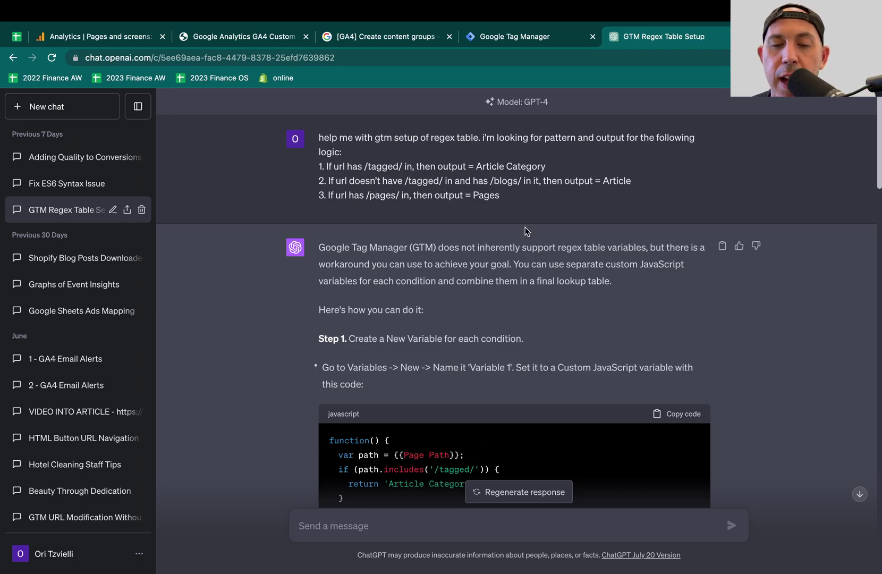
Return to Tag Manager and exit the Content Group editor back to the Variables list.
{"action": "left_click", "coordinate": [547, 37]}
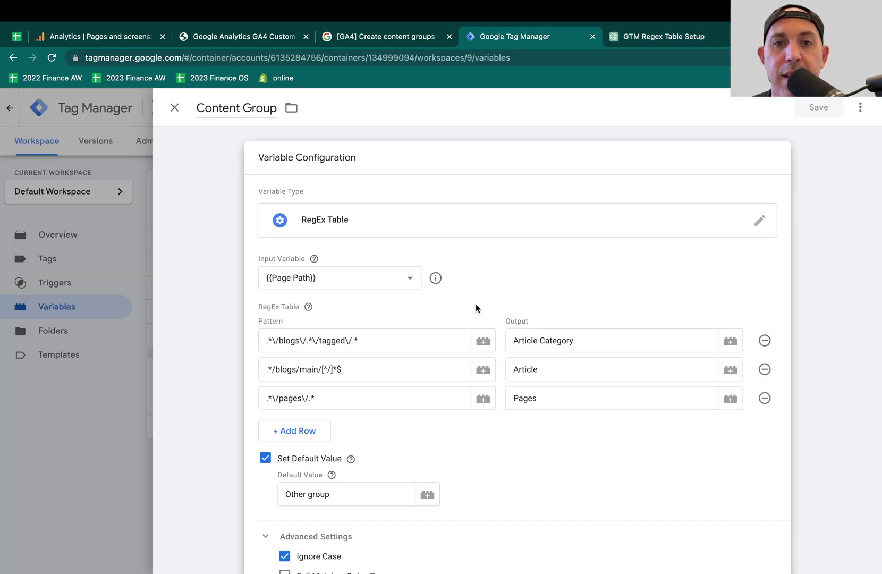
{"action": "left_click", "coordinate": [175, 106]}
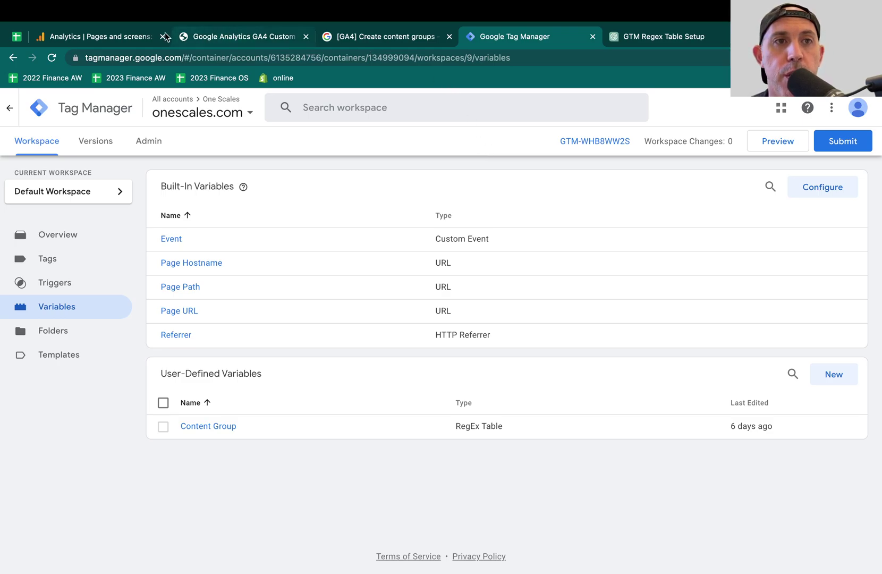
Return to the Analytics Pages and screens report grouped by Content group.
{"action": "left_click", "coordinate": [101, 36]}
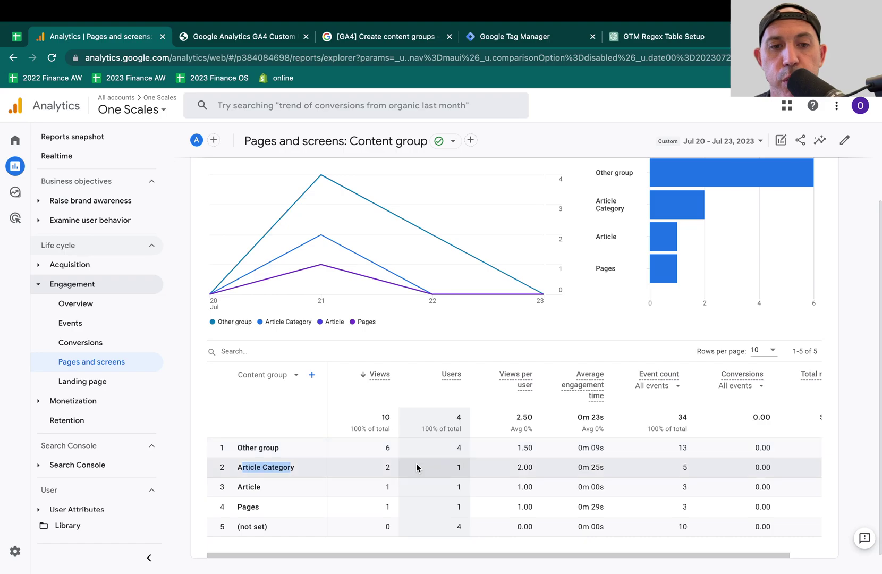